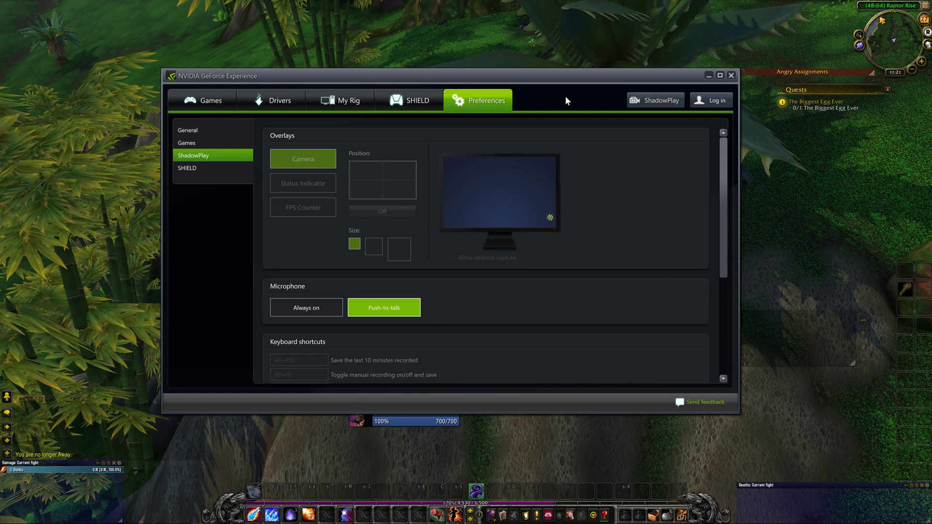
Step: Open the ShadowPlay recording window and go from there to the ShadowPlay preferences
{"action": "left_click", "coordinate": [647, 100]}
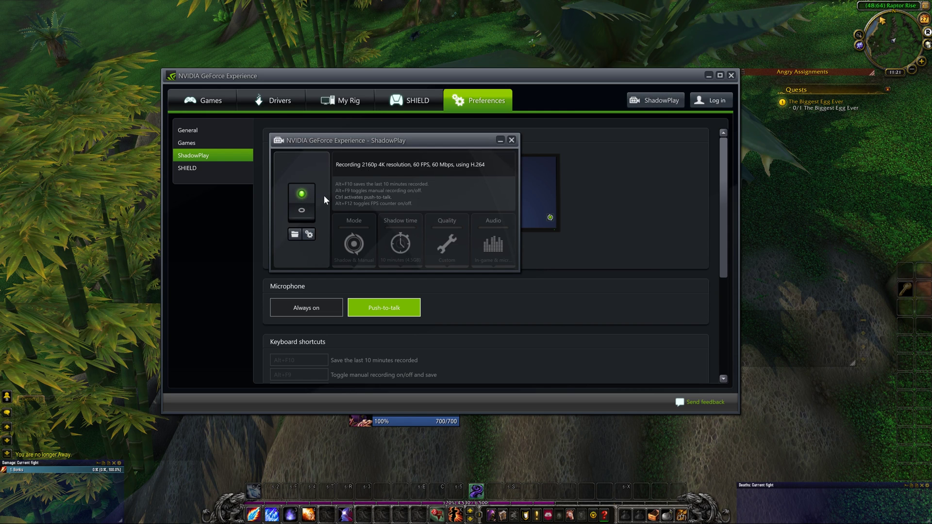
{"action": "left_click", "coordinate": [308, 234]}
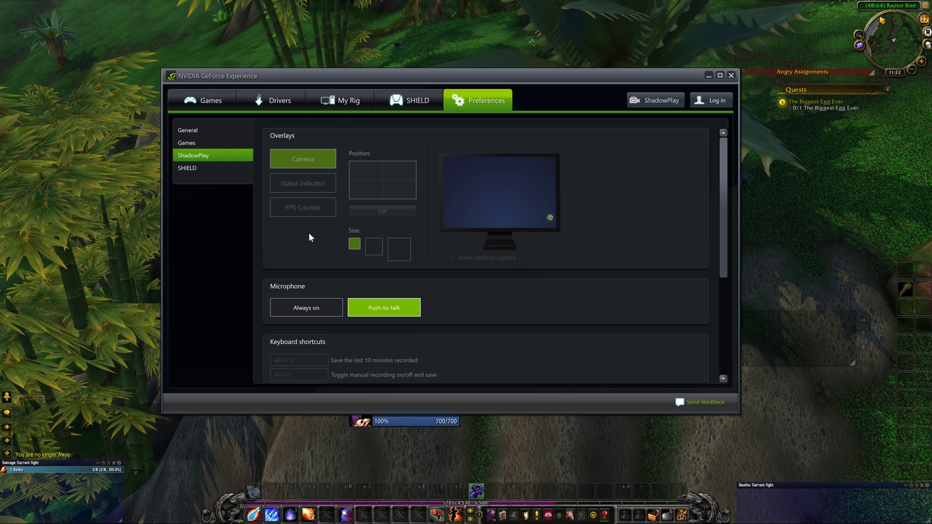
{"action": "left_click", "coordinate": [653, 101]}
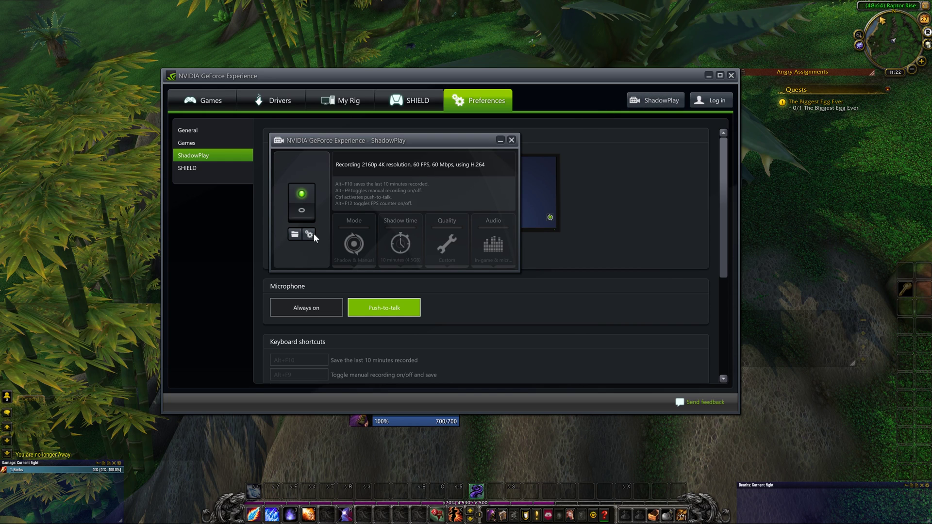
{"action": "left_click", "coordinate": [312, 233]}
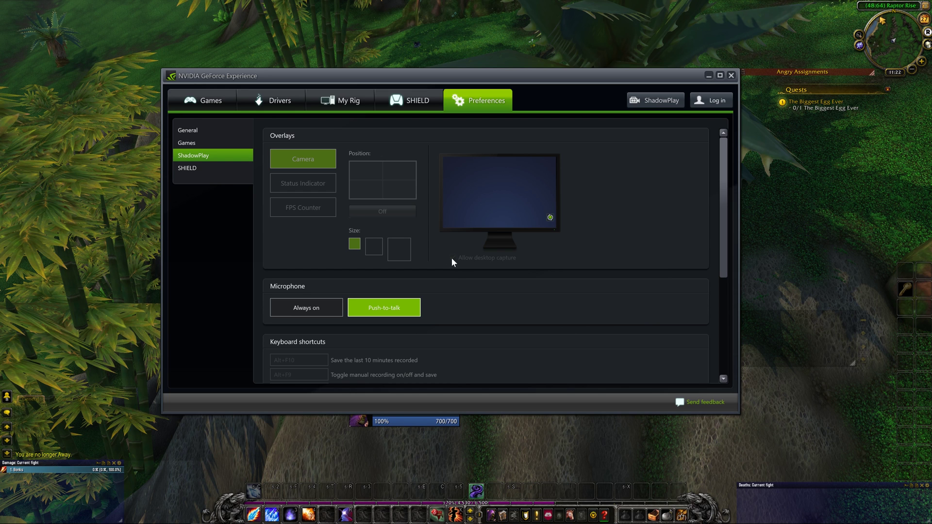
{"action": "left_click", "coordinate": [477, 49]}
{"action": "key", "text": "alt+Tab"}
{"action": "left_click", "coordinate": [731, 145]}
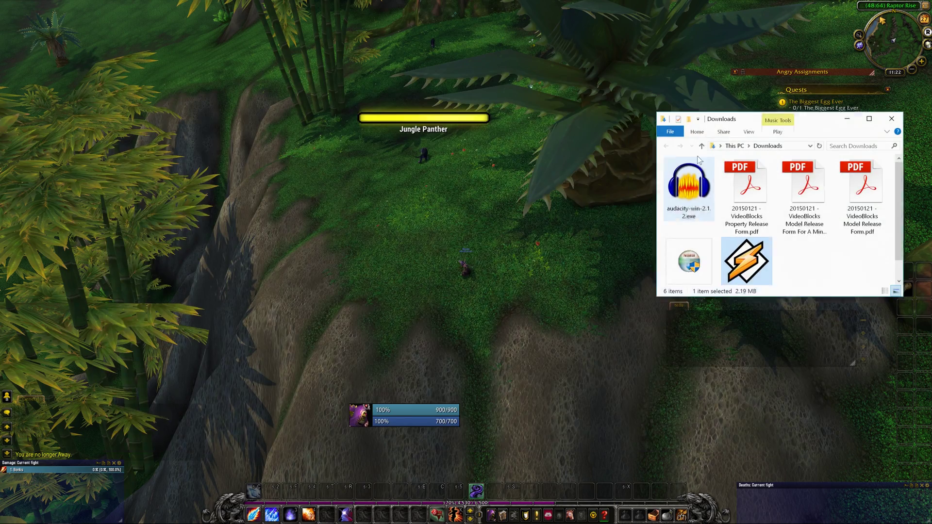
{"action": "key", "text": "alt+Tab"}
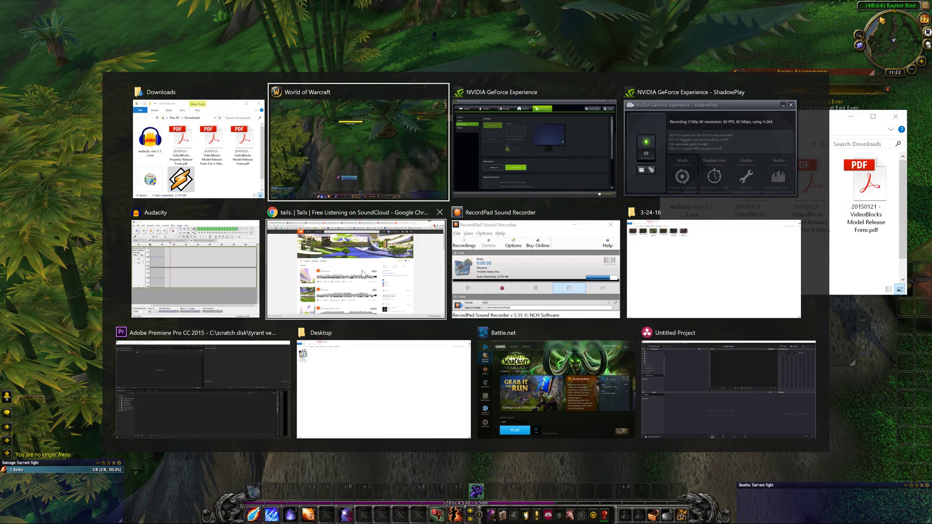
{"action": "left_click", "coordinate": [383, 272]}
{"action": "left_click", "coordinate": [870, 9]}
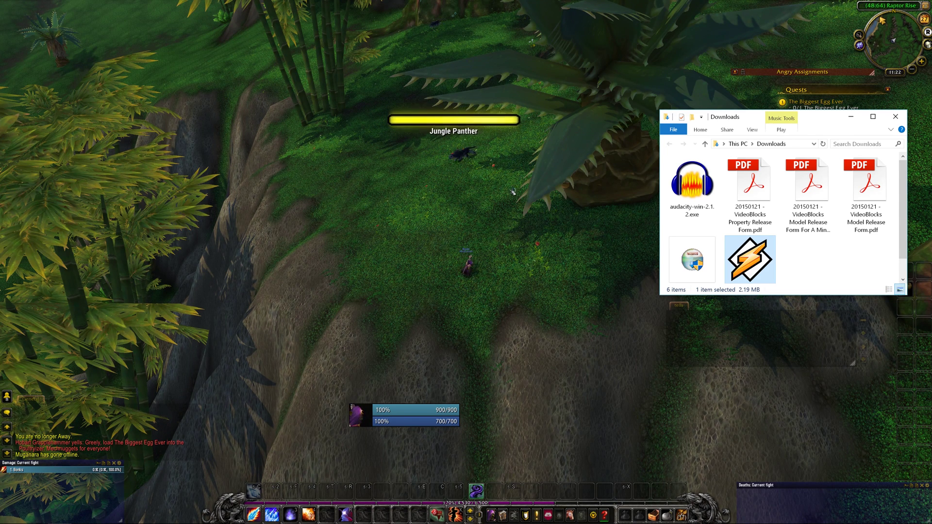
{"action": "left_click", "coordinate": [498, 208]}
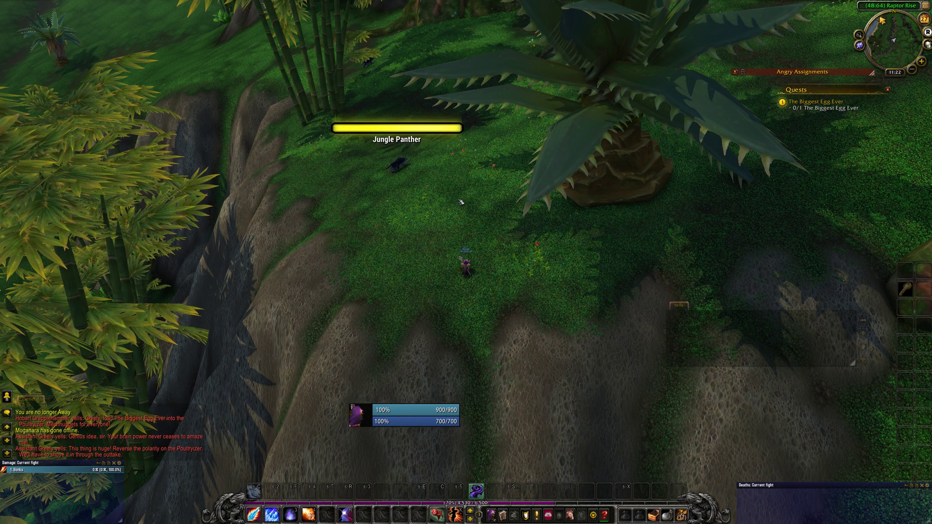
Step: Switch back to GeForce Experience, review ShadowPlay's microphone, keyboard shortcut and recording location preferences, and reopen the ShadowPlay window
{"action": "key", "text": "alt+Tab"}
{"action": "key", "text": "alt+Tab"}
{"action": "key", "text": "alt+Tab"}
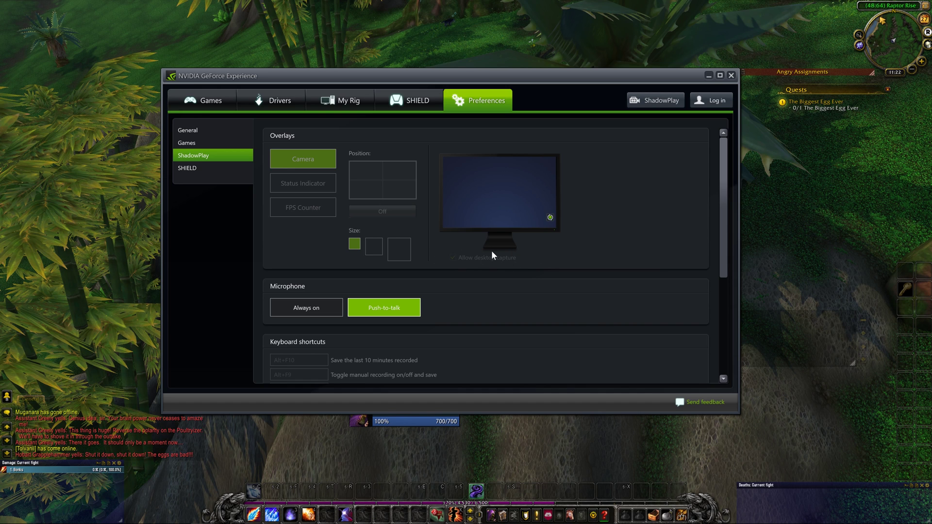
{"action": "scroll", "coordinate": [454, 284], "scroll_direction": "down", "scroll_amount": 3}
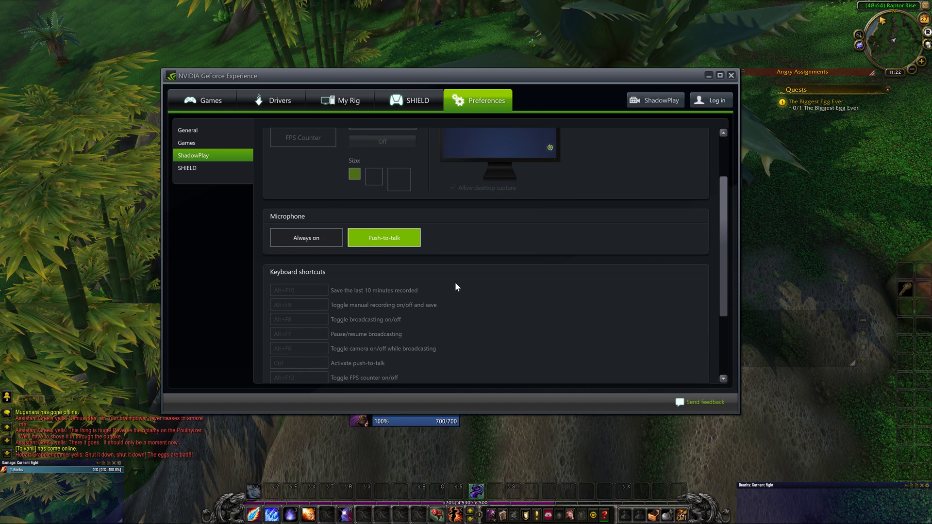
{"action": "scroll", "coordinate": [456, 281], "scroll_direction": "down", "scroll_amount": 1}
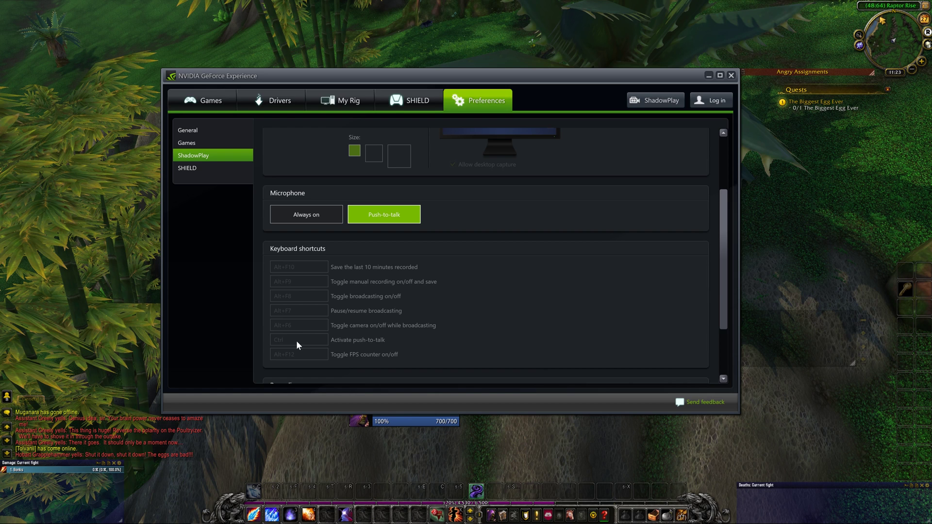
{"action": "scroll", "coordinate": [380, 300], "scroll_direction": "down", "scroll_amount": 3}
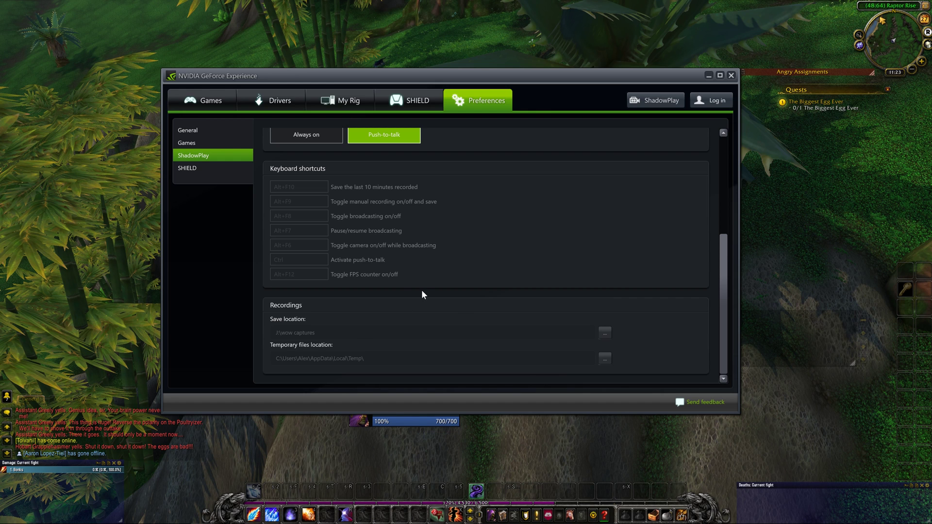
{"action": "scroll", "coordinate": [463, 303], "scroll_direction": "up", "scroll_amount": 2}
{"action": "scroll", "coordinate": [466, 306], "scroll_direction": "up", "scroll_amount": 1}
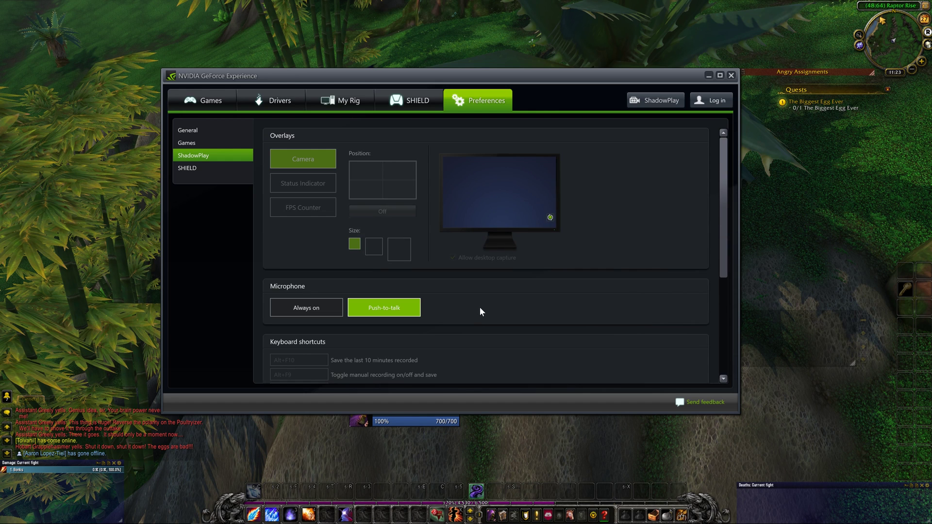
{"action": "left_click", "coordinate": [655, 100]}
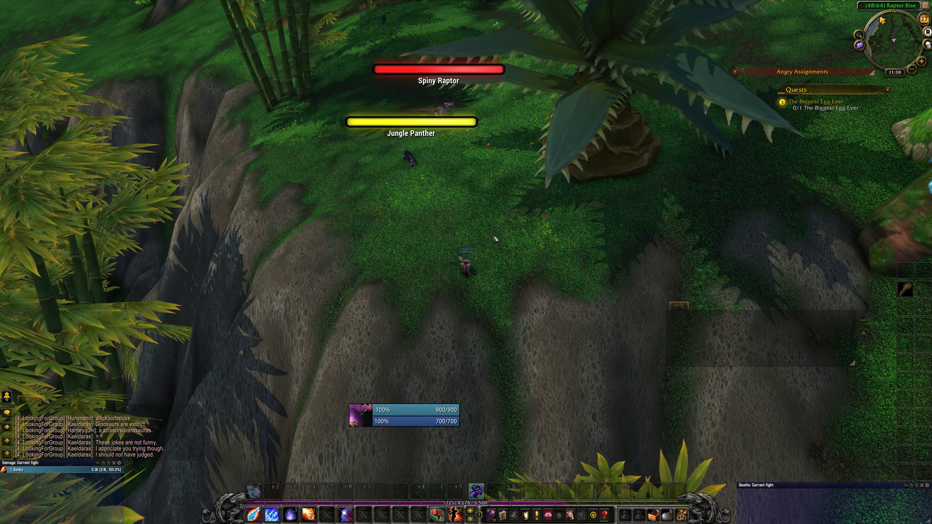
Step: Switch to the MUSIC AND SOUNDS folder window and open the Windows list of playback devices
{"action": "key", "text": "alt+Tab"}
{"action": "key", "text": "alt+Tab"}
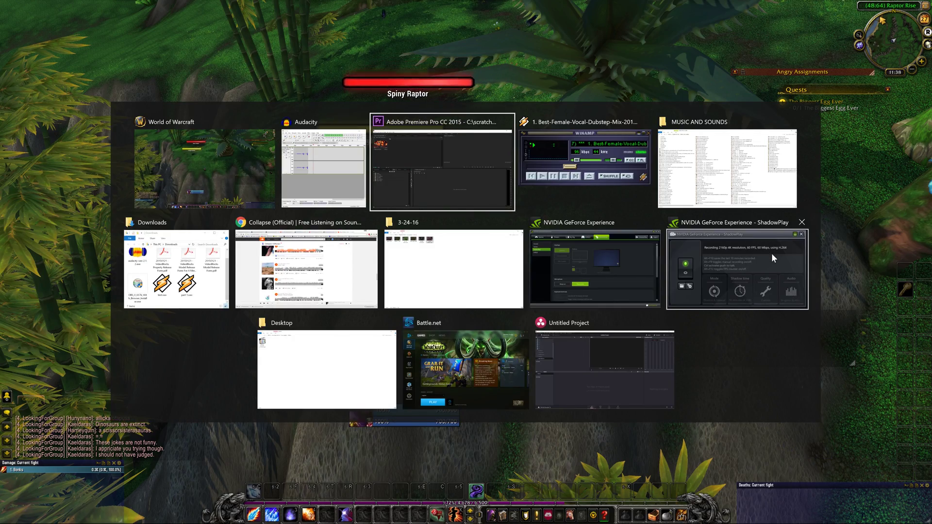
{"action": "key", "text": "alt+Tab"}
{"action": "left_click", "coordinate": [737, 184]}
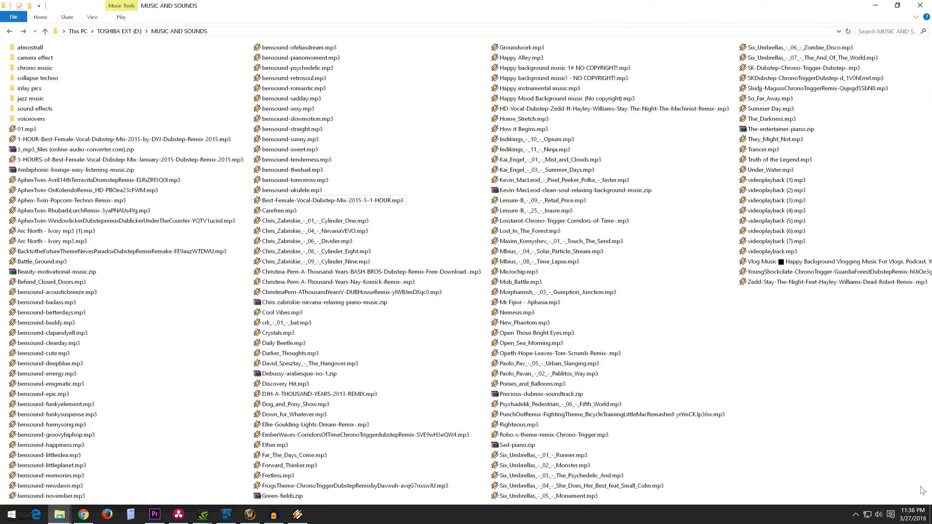
{"action": "right_click", "coordinate": [880, 517]}
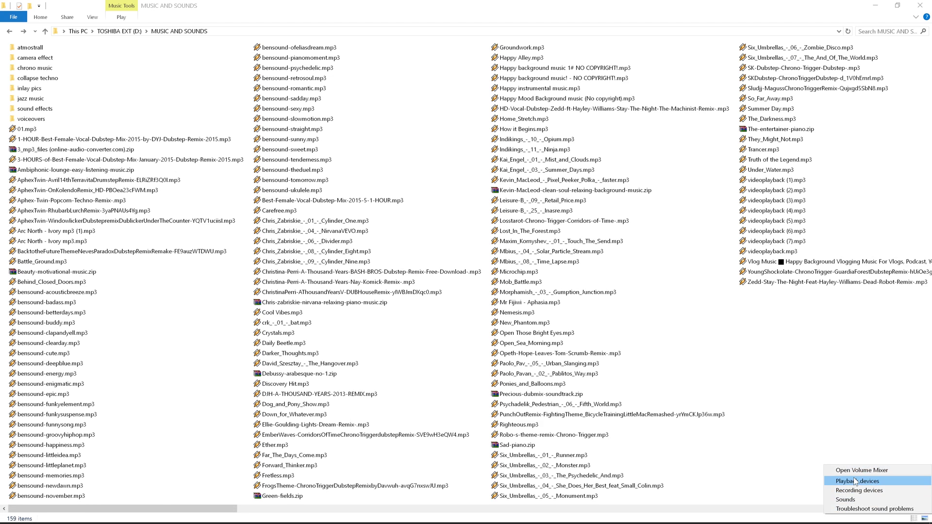
{"action": "left_click", "coordinate": [857, 482]}
{"action": "mouse_move", "coordinate": [880, 517]}
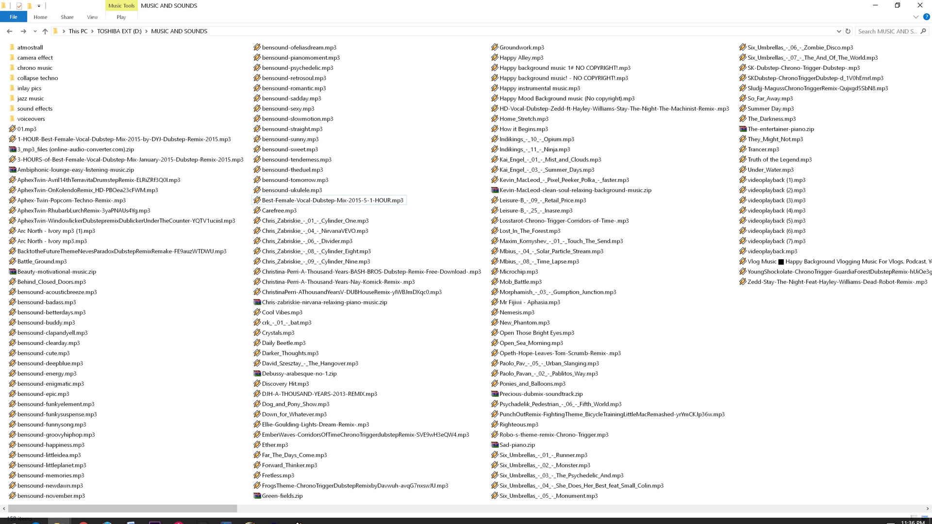
{"action": "right_click", "coordinate": [880, 518]}
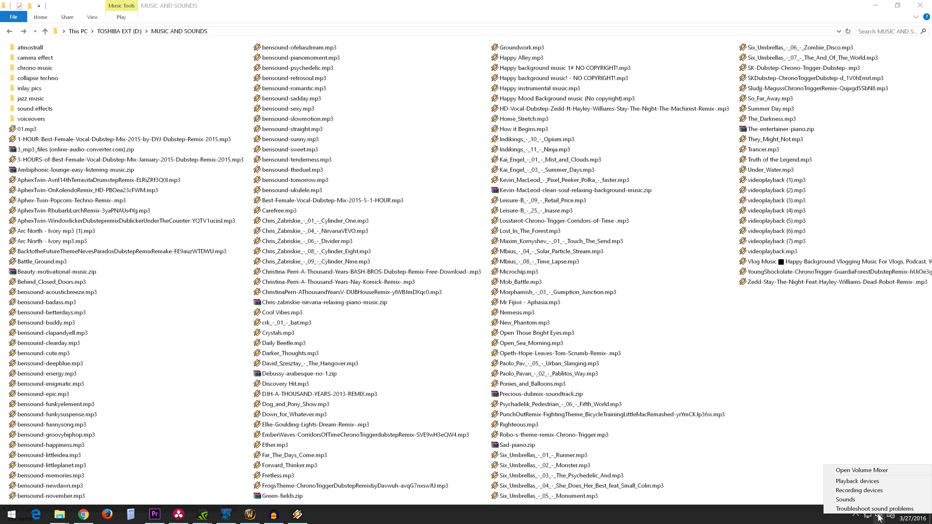
{"action": "left_click", "coordinate": [869, 482]}
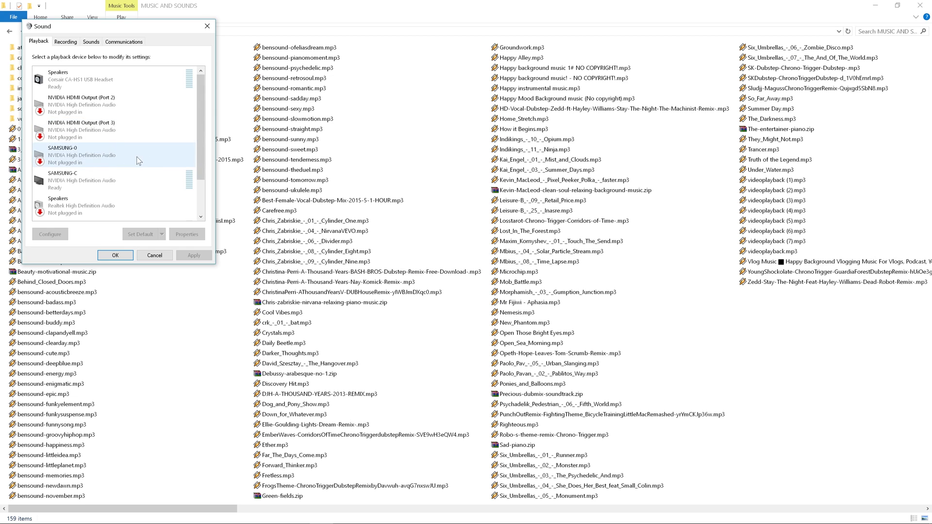
Step: Check the Realtek Digital Output(Optical) device in the playback devices list and close the Sound dialog
{"action": "left_click_drag", "start_coordinate": [199, 82], "coordinate": [204, 126]}
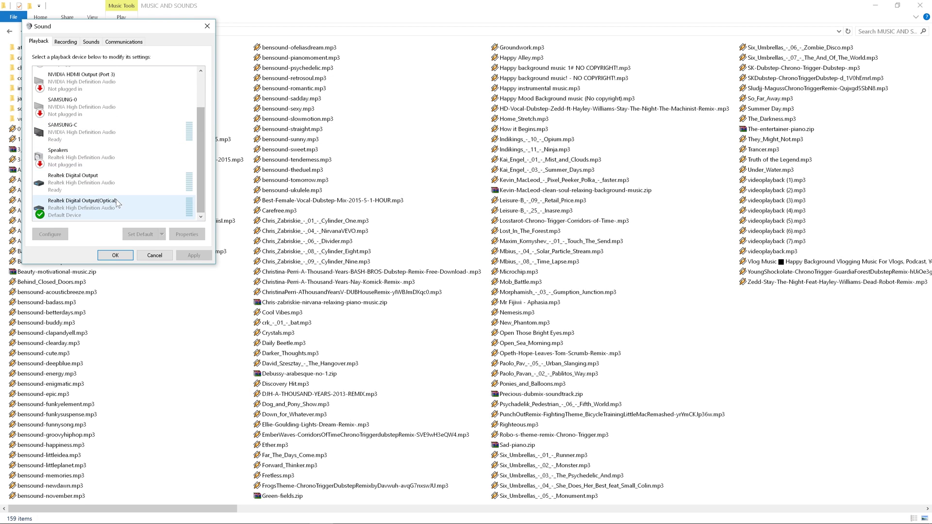
{"action": "left_click", "coordinate": [86, 208]}
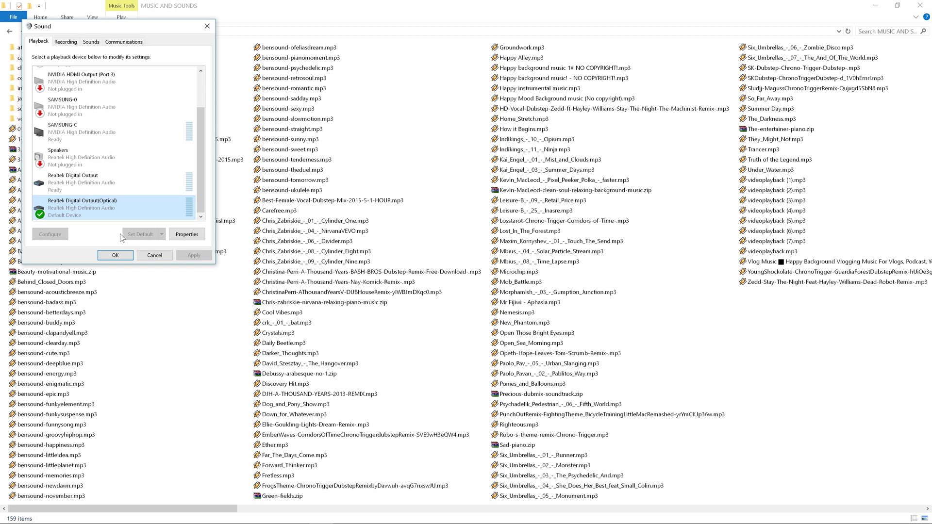
{"action": "left_click", "coordinate": [115, 256]}
Step: Switch to World of Warcraft and set the game sound output to Speakers (Corsair CA-HS1 USB Headset) in the system sound settings
{"action": "key", "text": "alt+Tab"}
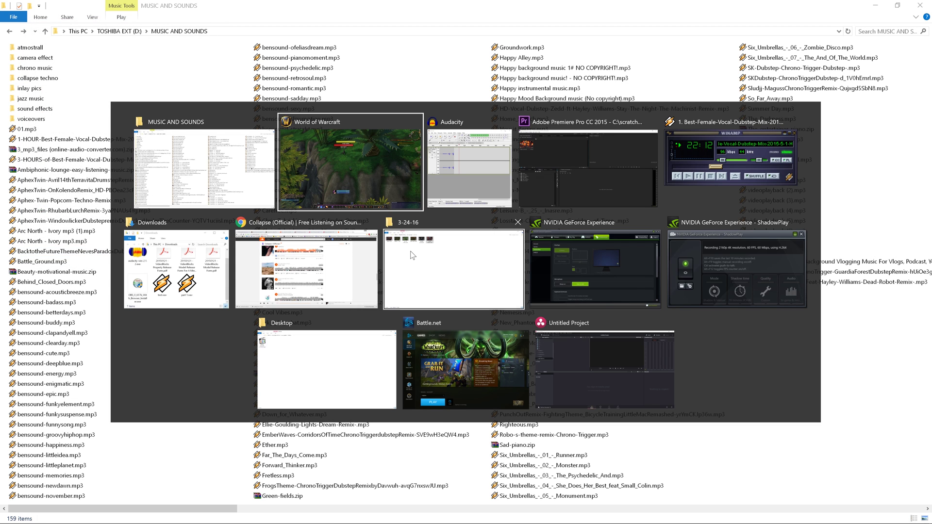
{"action": "left_click", "coordinate": [392, 177]}
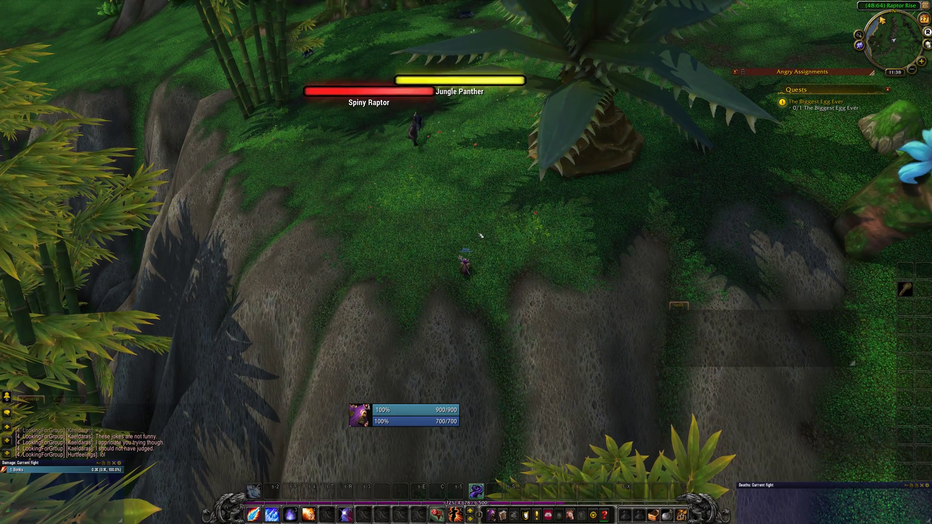
{"action": "key", "text": "Escape"}
{"action": "left_click", "coordinate": [466, 244]}
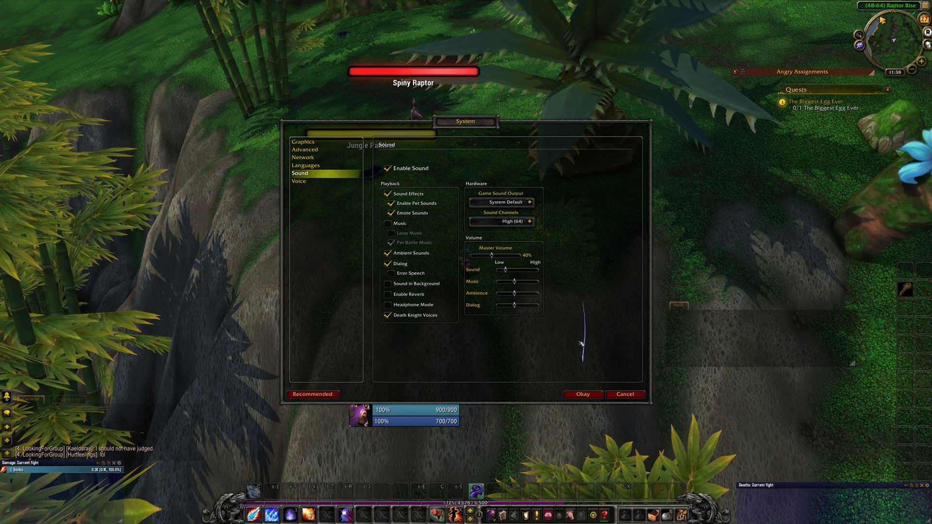
{"action": "left_click", "coordinate": [531, 203]}
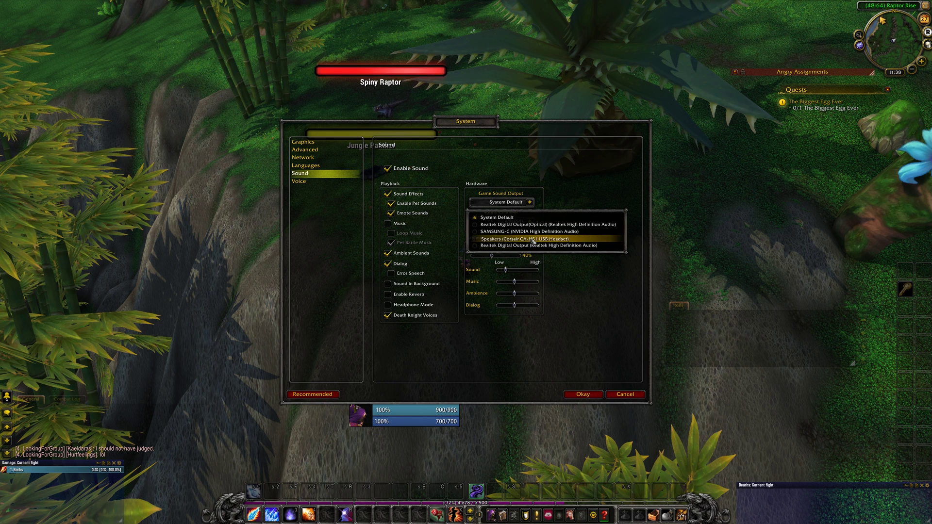
{"action": "left_click", "coordinate": [531, 238]}
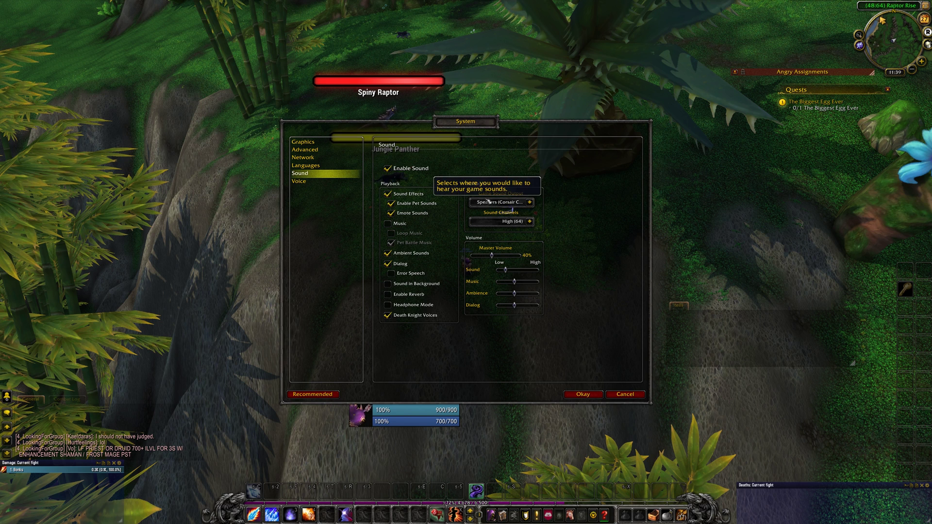
Step: Switch to Premiere Pro, open the Windows playback devices and make the Corsair CA-HS1 USB Headset speakers the default device
{"action": "key", "text": "alt+Tab"}
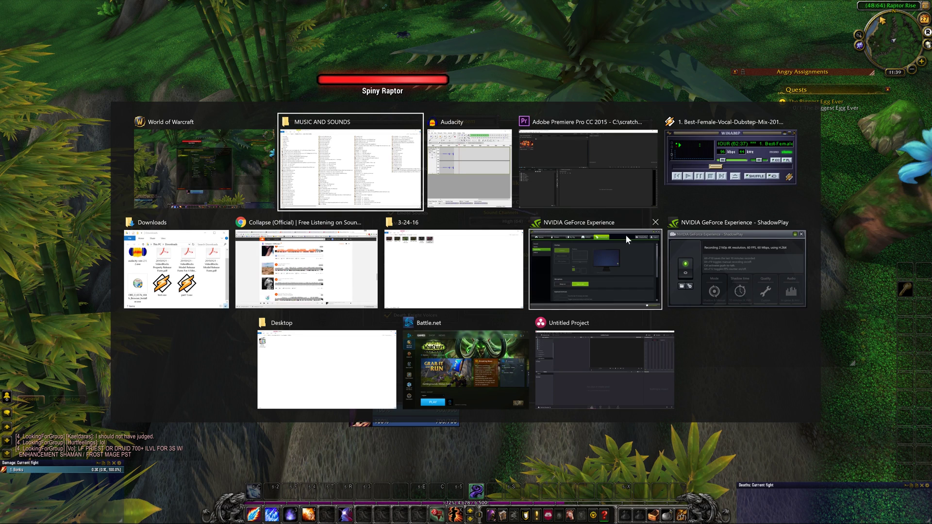
{"action": "left_click", "coordinate": [600, 170]}
{"action": "right_click", "coordinate": [880, 516]}
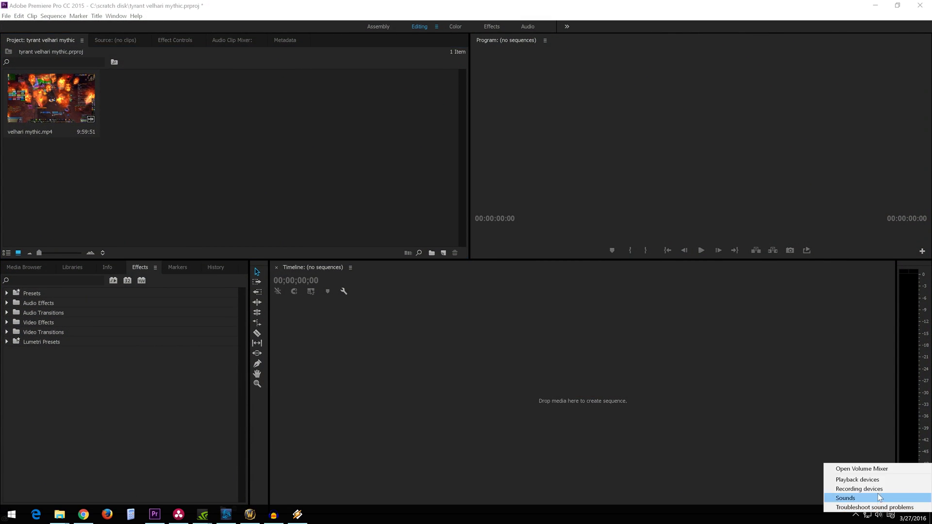
{"action": "left_click", "coordinate": [858, 479]}
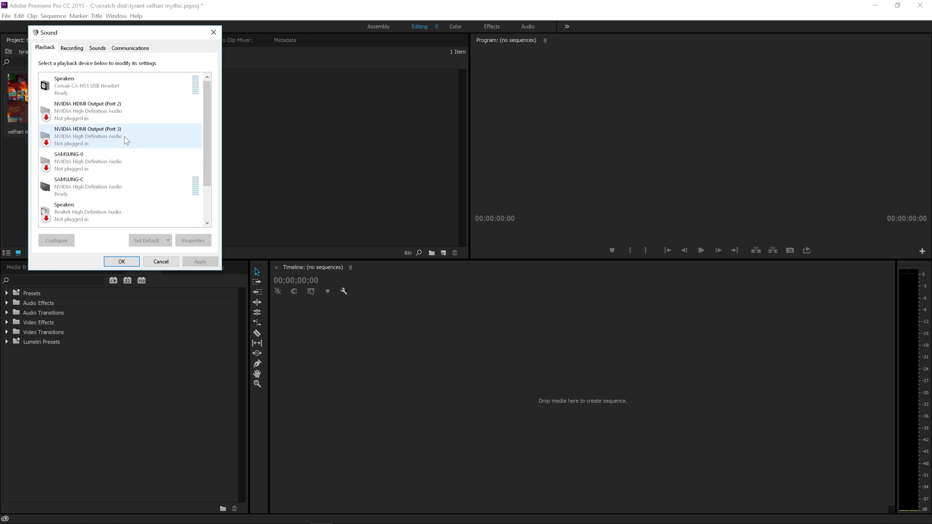
{"action": "mouse_move", "coordinate": [207, 94]}
{"action": "left_mouse_down"}
{"action": "mouse_move", "coordinate": [208, 123]}
{"action": "mouse_move", "coordinate": [214, 93]}
{"action": "left_mouse_up"}
{"action": "left_click", "coordinate": [106, 92]}
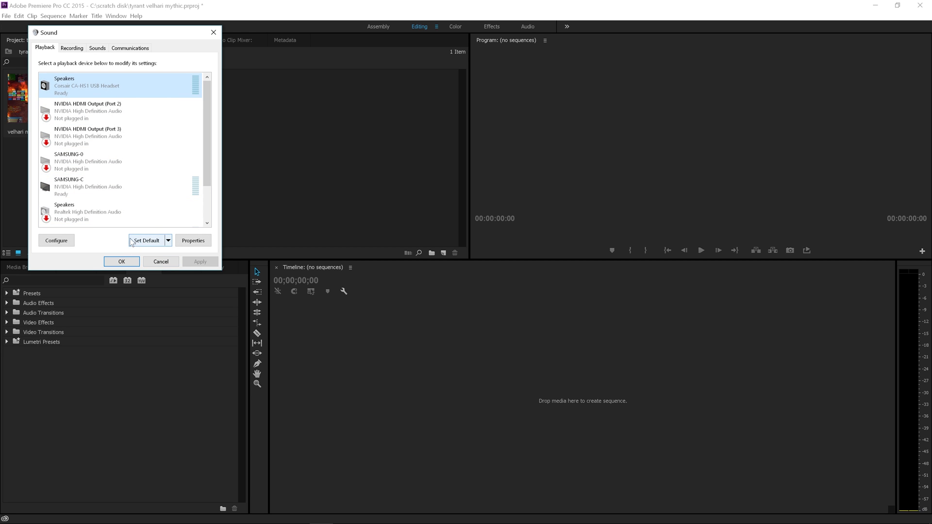
{"action": "left_click", "coordinate": [145, 241]}
Step: Make Realtek Digital Output(Optical) the default playback device and confirm the Sound dialog
{"action": "left_click_drag", "start_coordinate": [209, 118], "coordinate": [205, 161]}
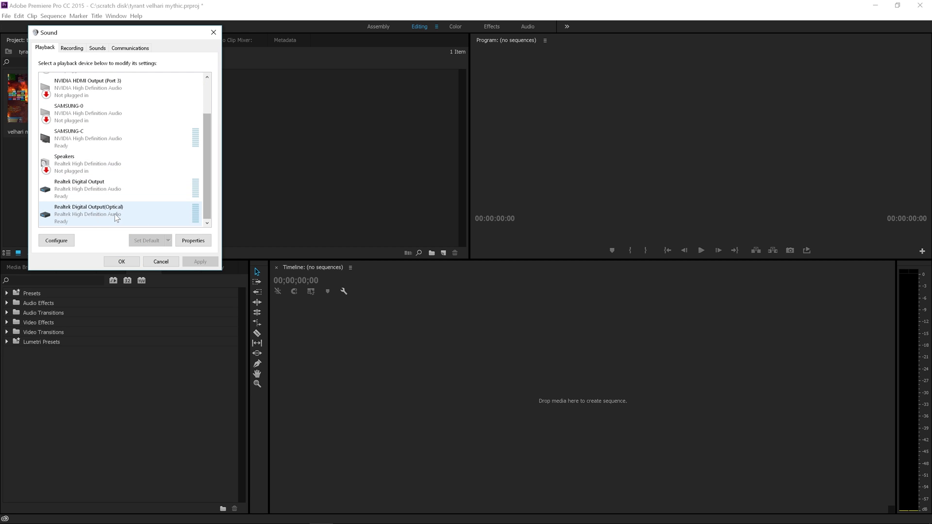
{"action": "left_click", "coordinate": [130, 219]}
{"action": "left_click", "coordinate": [148, 240]}
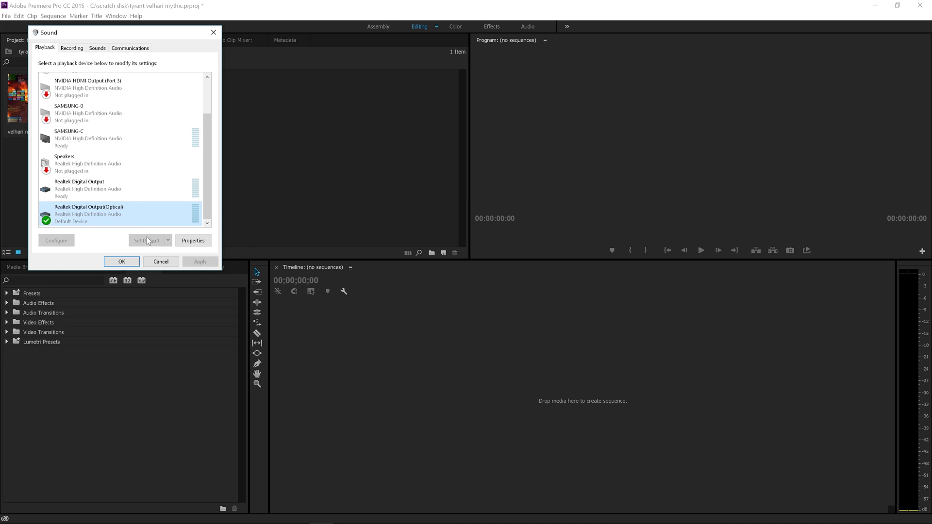
{"action": "left_click", "coordinate": [122, 261]}
Step: Return to World of Warcraft and set the game sound output to System Default
{"action": "left_click", "coordinate": [880, 8]}
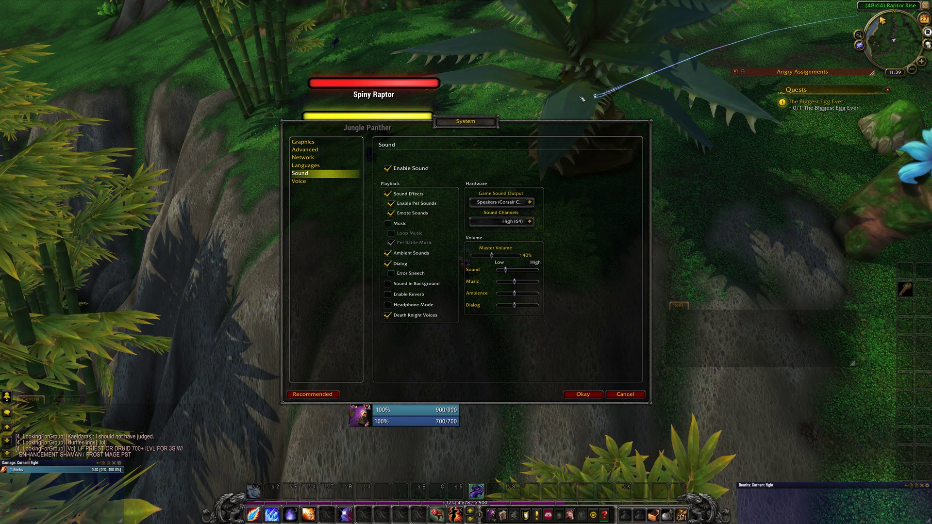
{"action": "left_click", "coordinate": [521, 203]}
{"action": "left_click", "coordinate": [523, 218]}
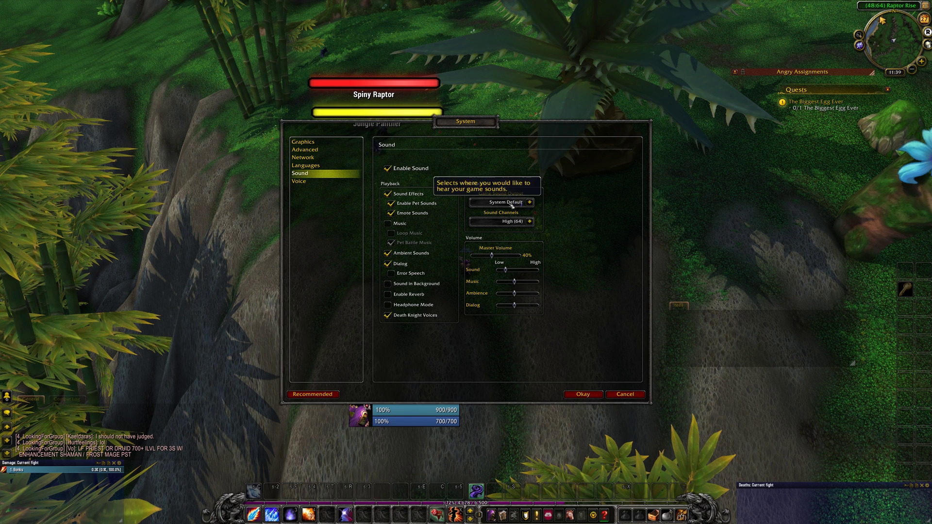